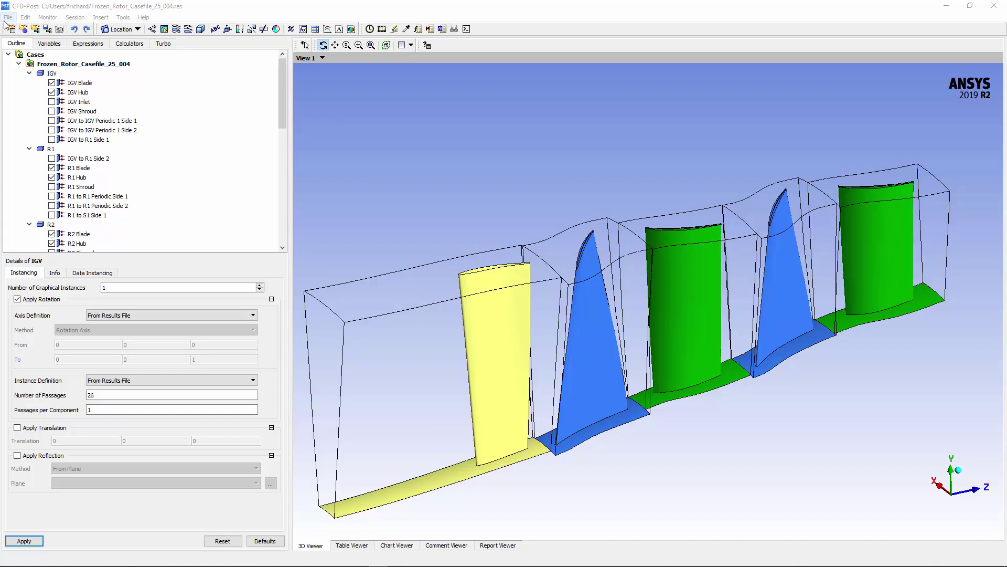
# - Export an Inlet Total Pressure BC profile at R1 to S1 Side 1, with face connectivity, to inlet.csv
pyautogui.click(5, 20)
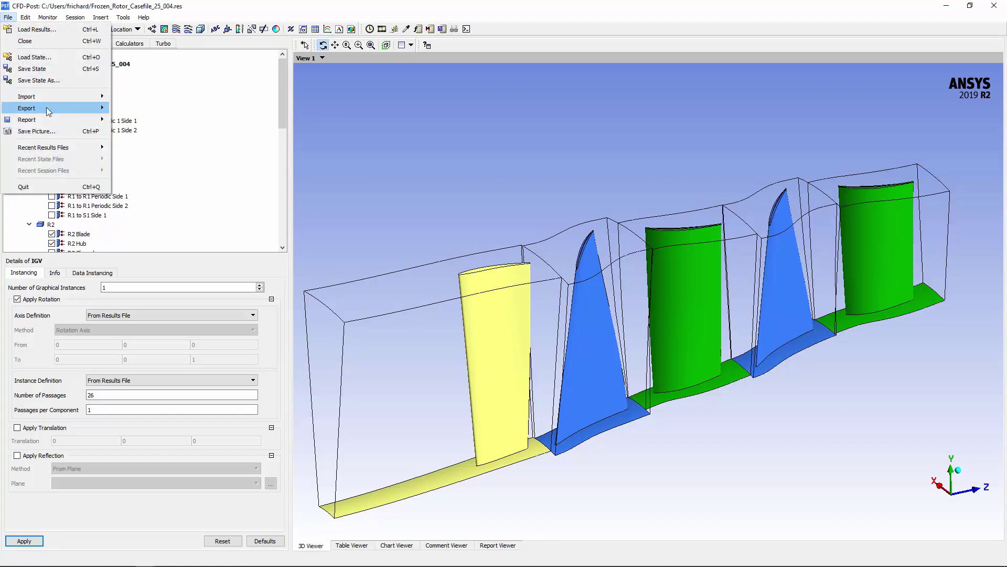
pyautogui.moveTo(48, 110)
pyautogui.click(137, 110)
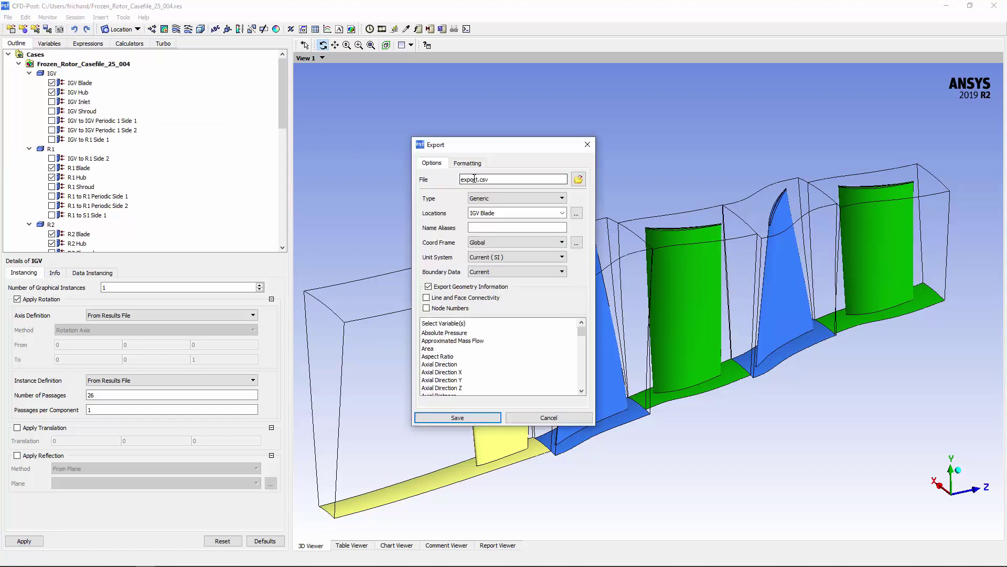
pyautogui.moveTo(476, 179); pyautogui.dragTo(456, 178)
pyautogui.write('inlet')
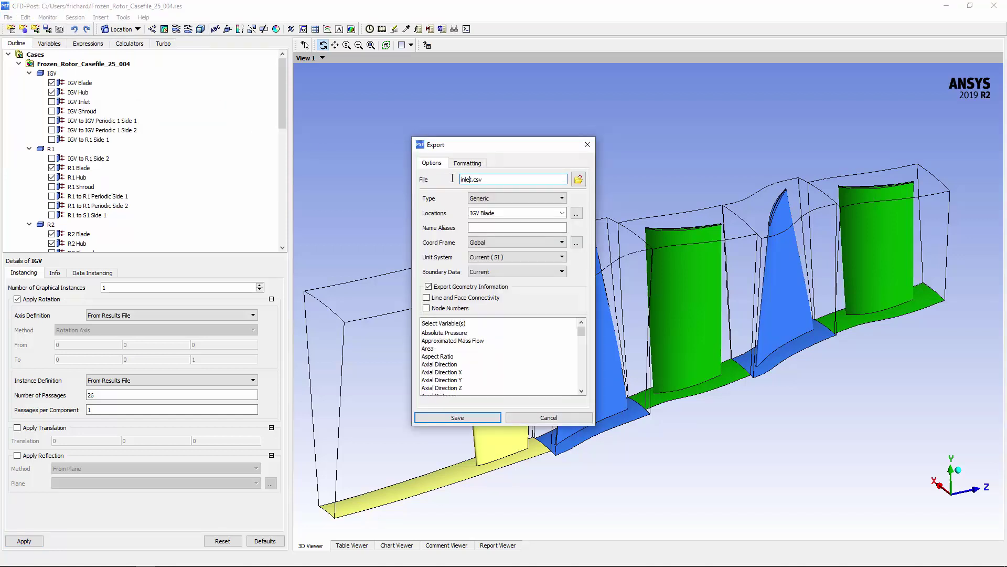
pyautogui.click(516, 198)
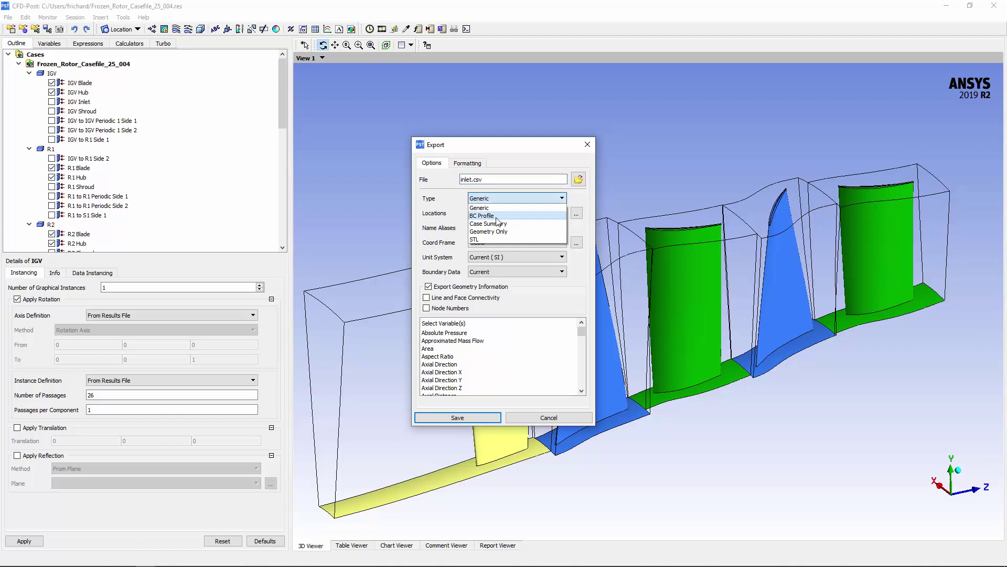
pyautogui.click(504, 211)
pyautogui.click(576, 213)
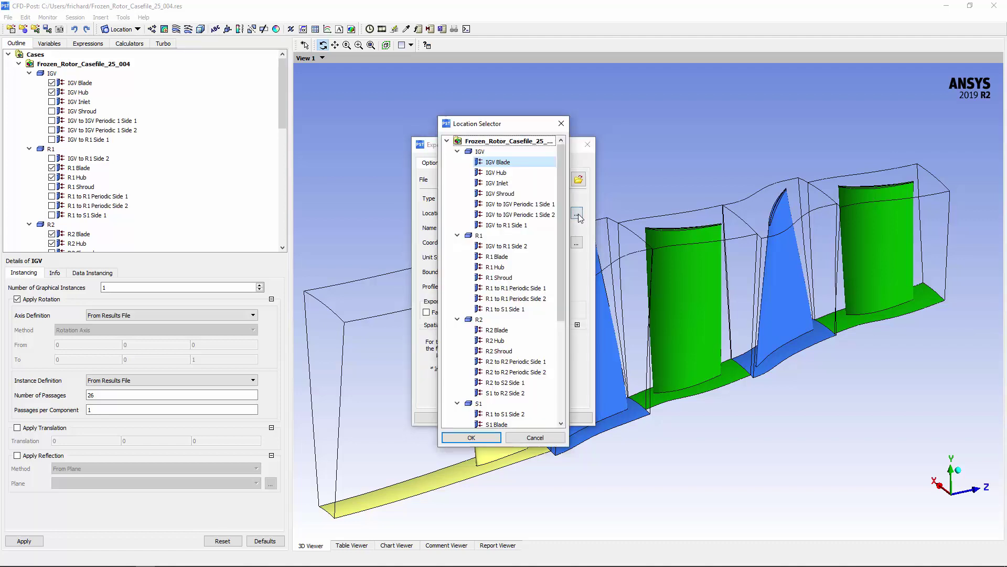
pyautogui.click(504, 309)
pyautogui.click(492, 437)
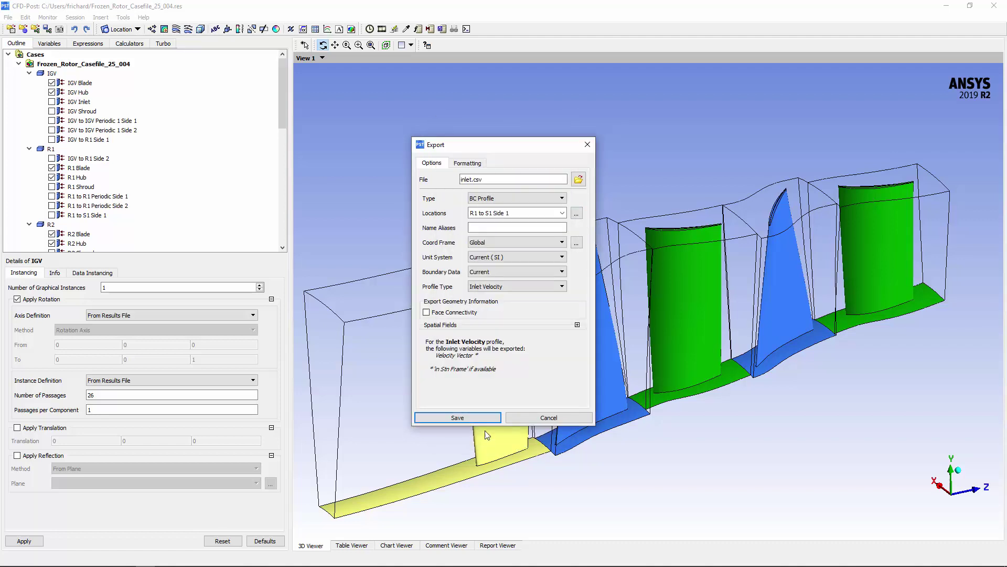
pyautogui.click(492, 287)
pyautogui.click(494, 304)
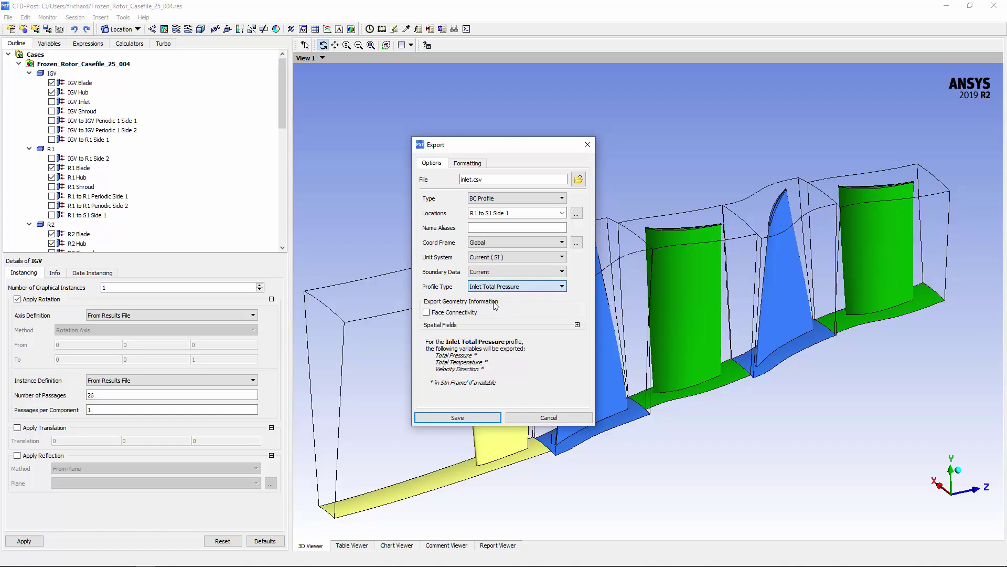
pyautogui.click(427, 313)
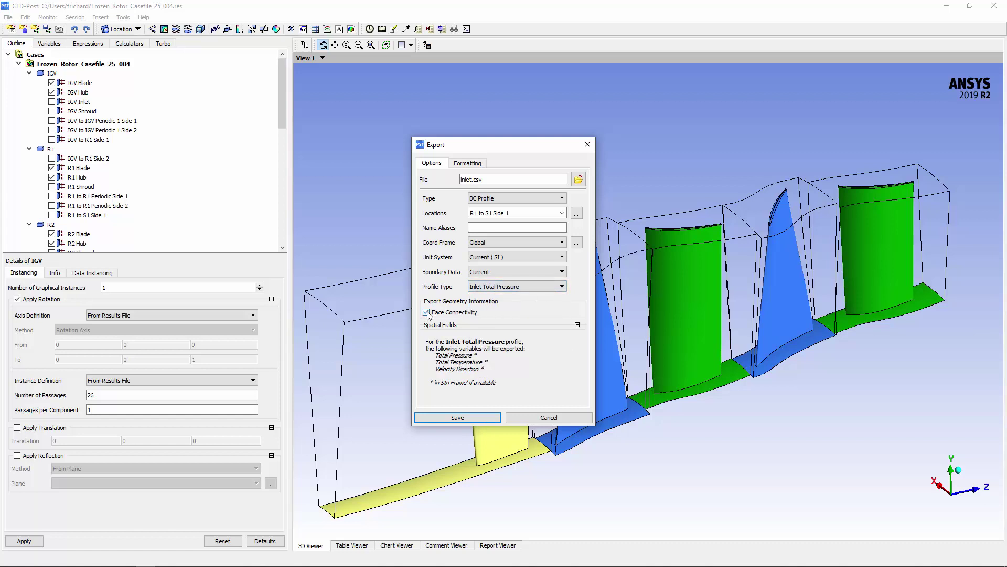
pyautogui.click(457, 418)
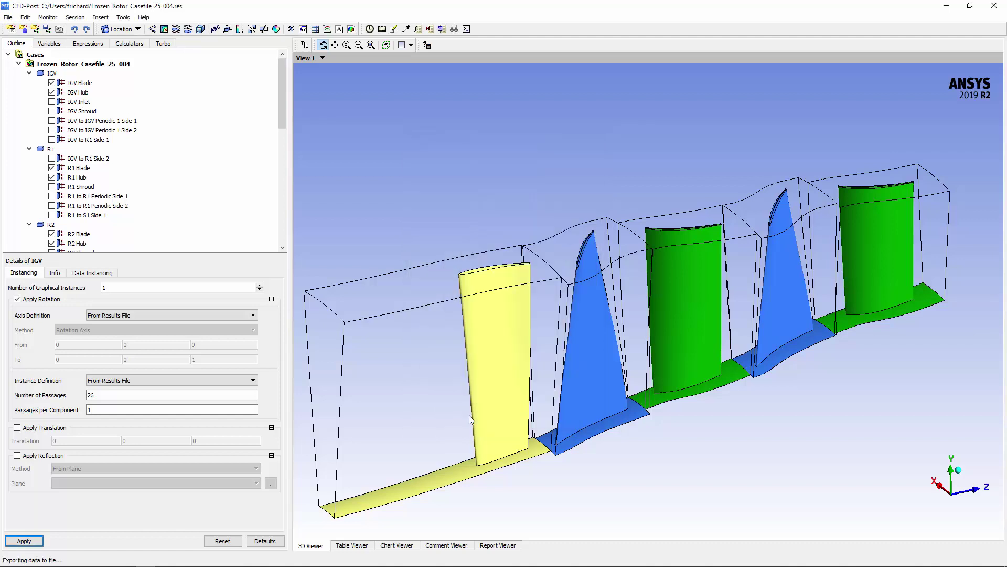
# - Export an Outlet Pressure BC profile at S1 to R2 Side 2 to outlet.csv
pyautogui.click(8, 18)
pyautogui.moveTo(26, 108)
pyautogui.click(178, 111)
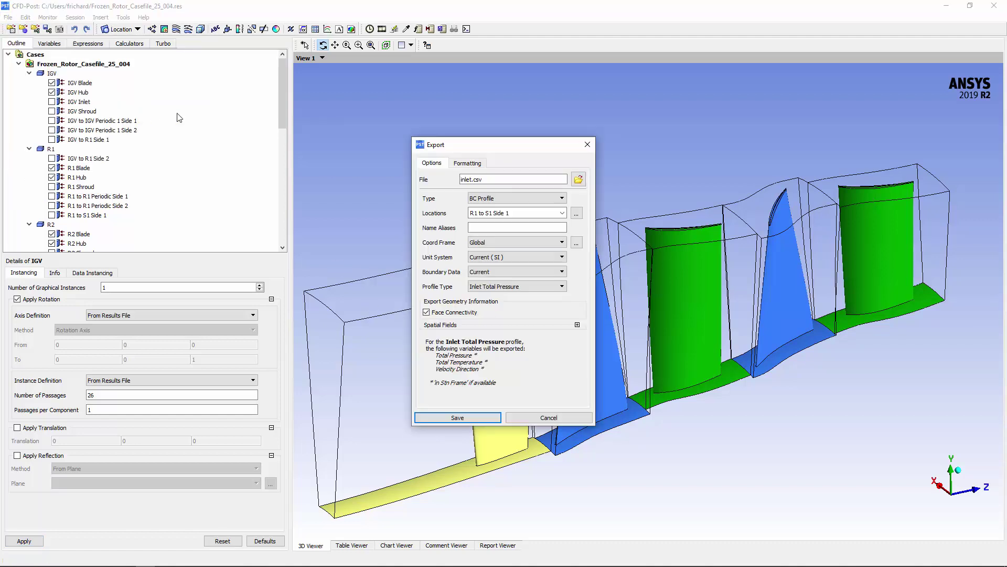
pyautogui.click(466, 180)
pyautogui.press('BackSpace')
pyautogui.press('BackSpace')
pyautogui.write('out')
pyautogui.click(576, 213)
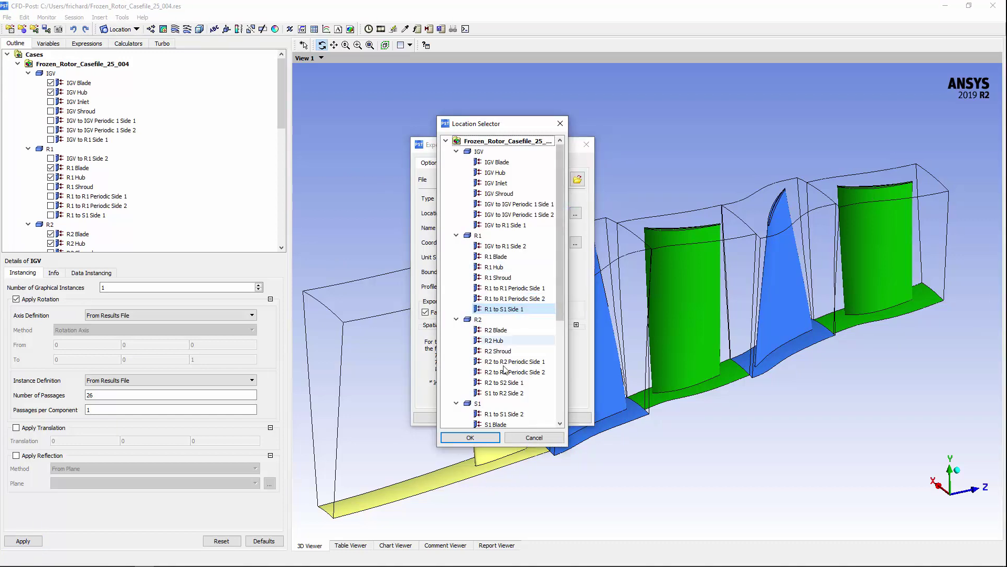
pyautogui.click(502, 393)
pyautogui.click(491, 438)
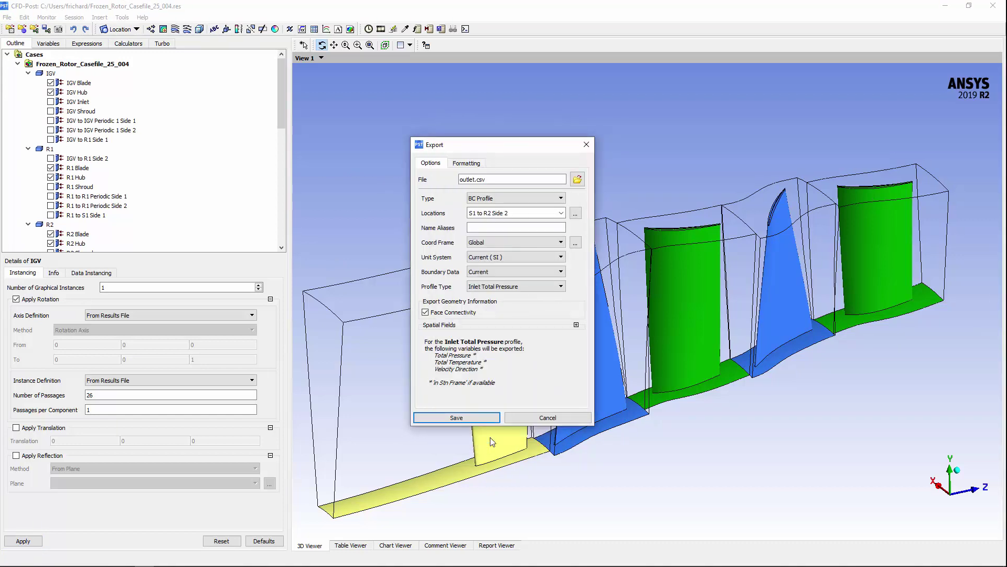
pyautogui.click(482, 289)
pyautogui.click(491, 328)
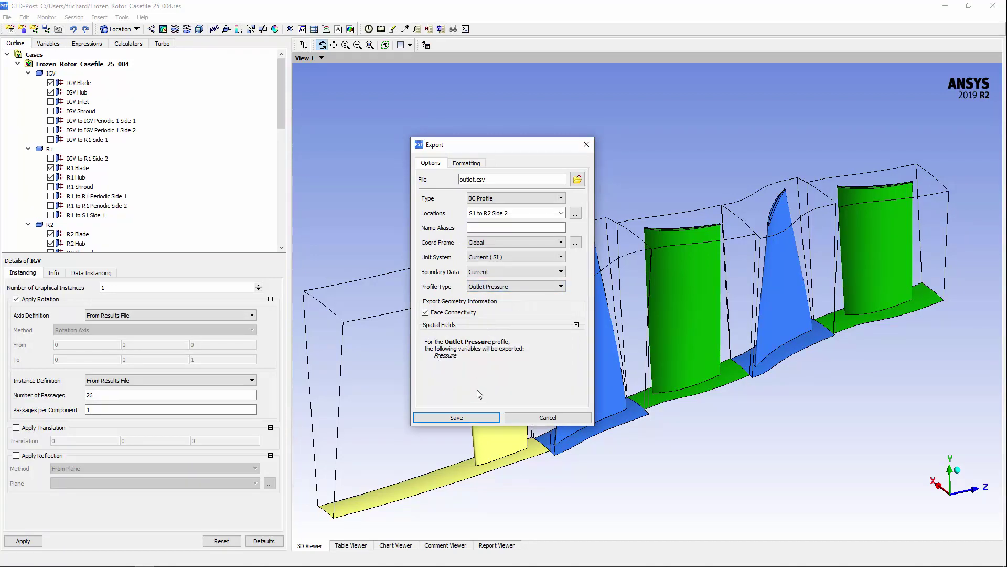
pyautogui.click(473, 415)
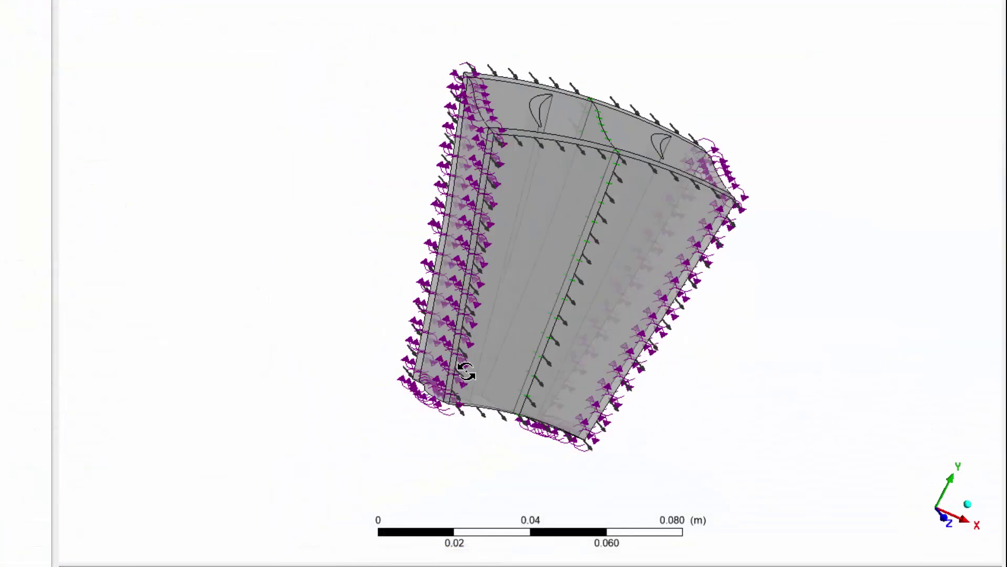
# - Orbit the S1 stator domain so it stands upright in the view
pyautogui.moveTo(460, 371); pyautogui.dragTo(326, 499)
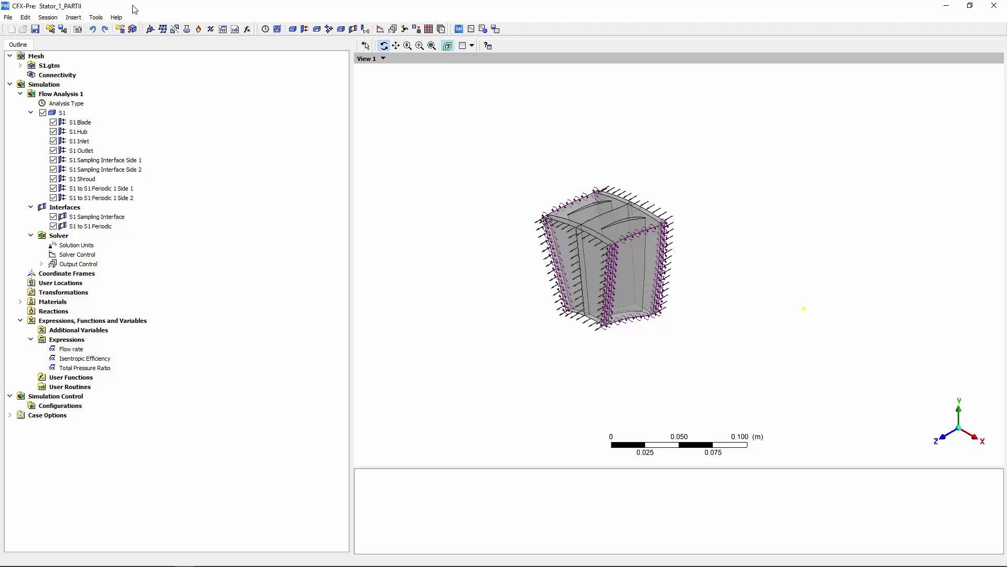
# - Expand inlet.csv to 23 passages in 360 and write it as inlet23.csv, initialized as a user function
pyautogui.click(96, 17)
pyautogui.click(111, 40)
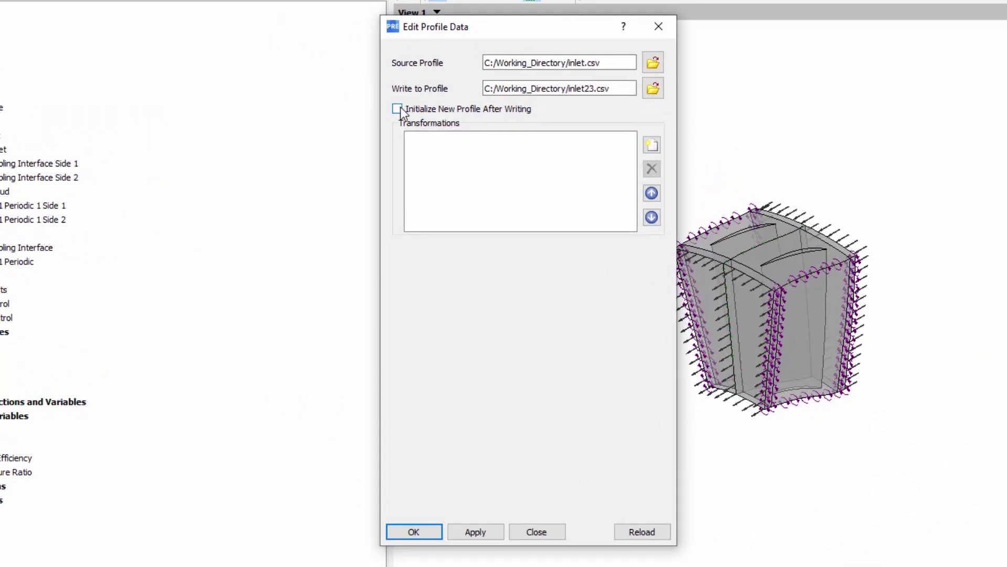
pyautogui.click(398, 109)
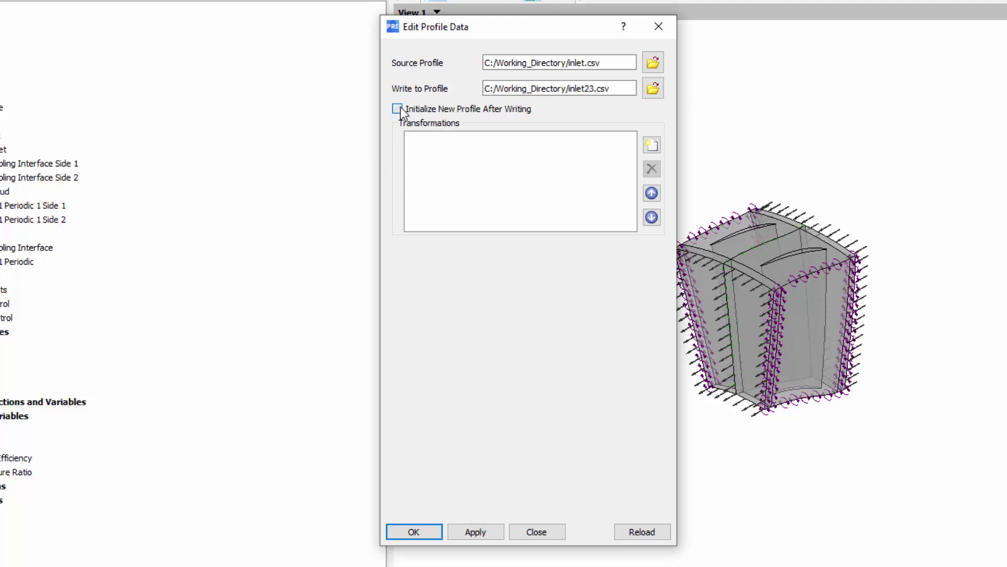
pyautogui.click(650, 151)
pyautogui.click(704, 212)
pyautogui.click(507, 362)
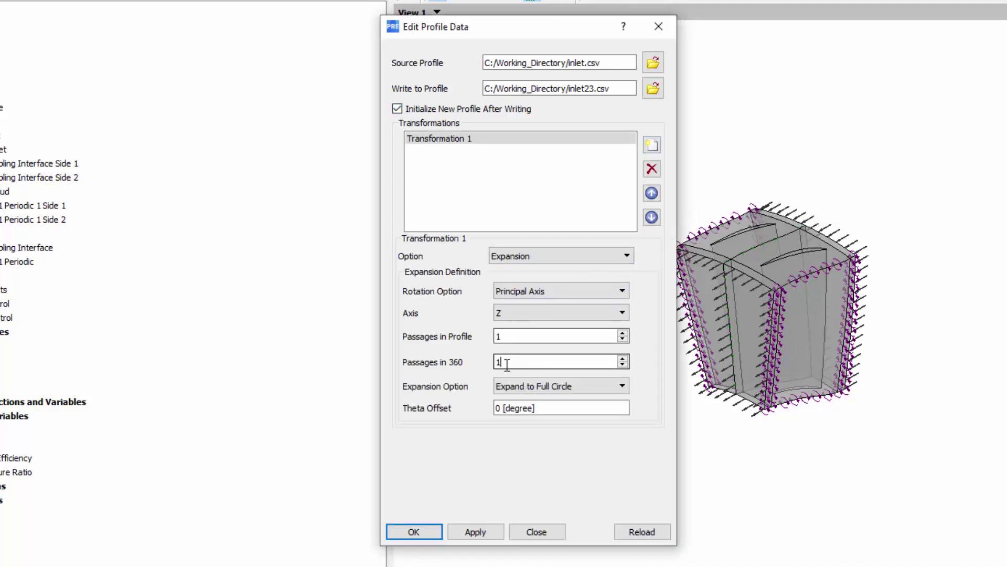
pyautogui.press('BackSpace')
pyautogui.write('23')
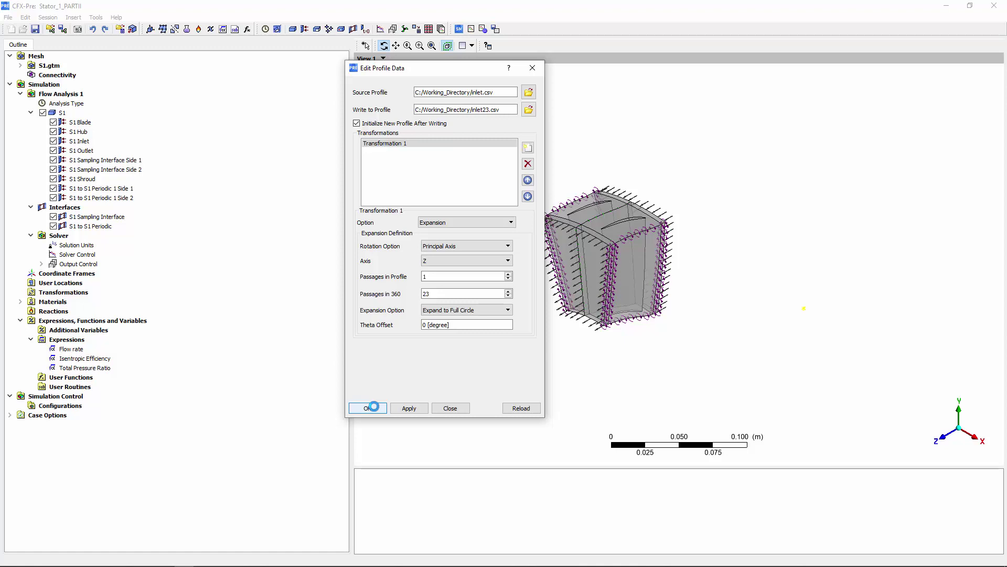
pyautogui.click(368, 408)
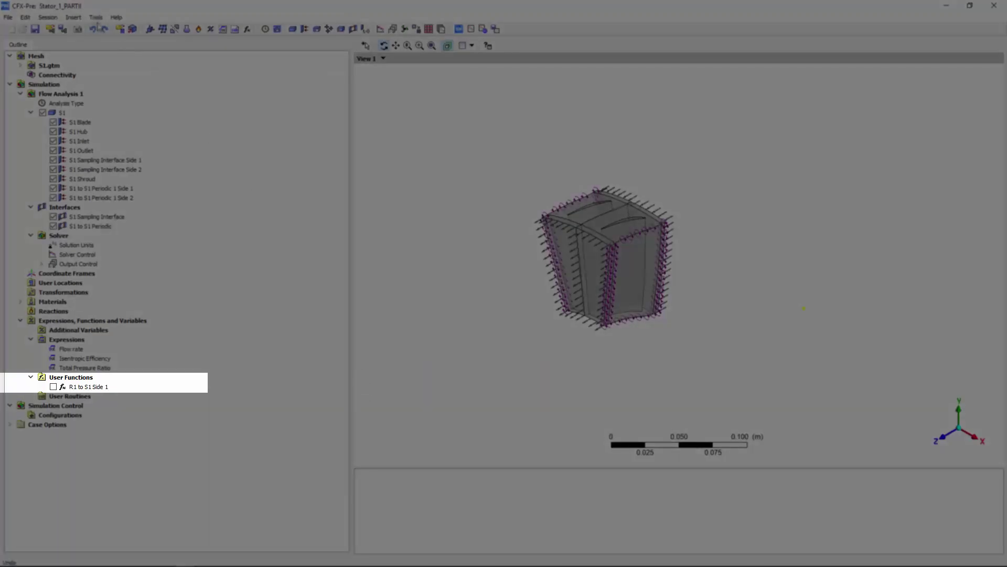
# - Expand outlet.csv to 27 passages in 360, writing and loading it as outlet27.csv
pyautogui.click(97, 18)
pyautogui.click(124, 40)
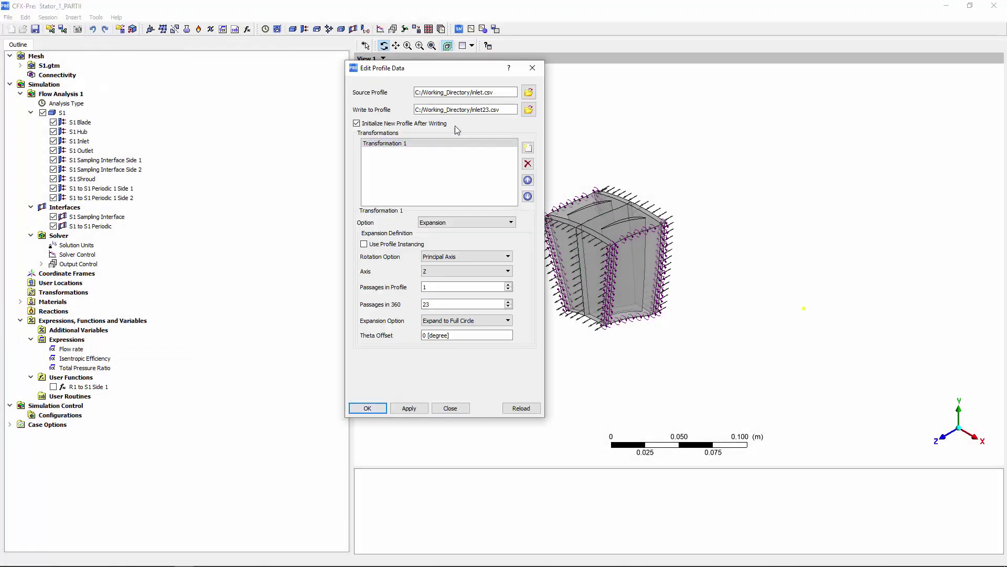
pyautogui.doubleClick(479, 92)
pyautogui.write('outlet')
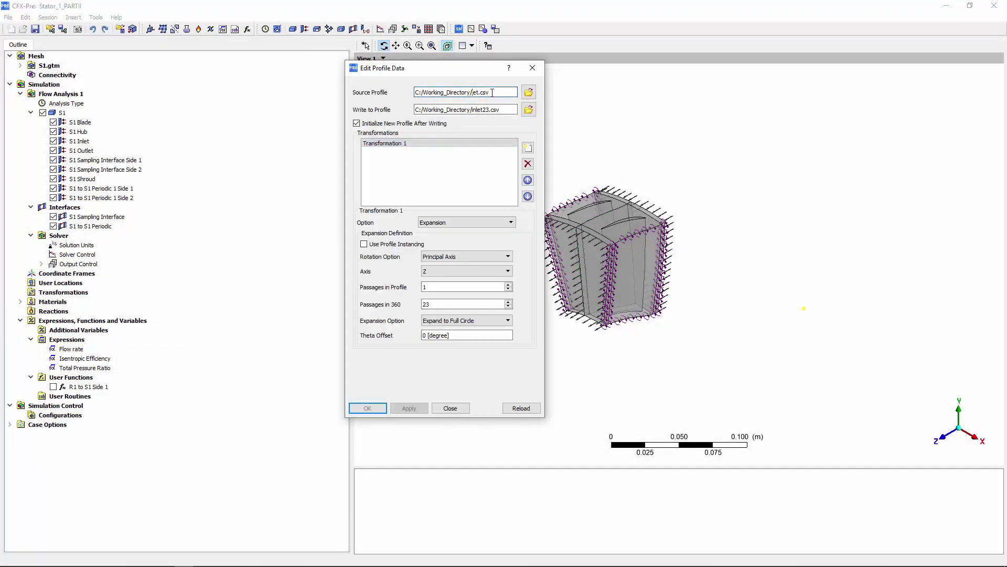
pyautogui.click(483, 109)
pyautogui.press('BackSpace')
pyautogui.press('BackSpace')
pyautogui.press('BackSpace')
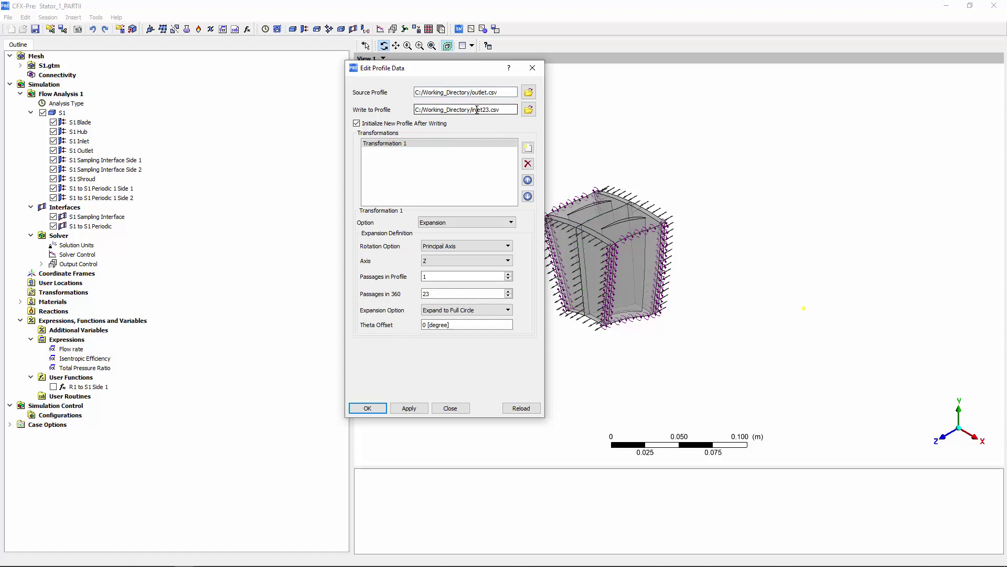
pyautogui.write('outl')
pyautogui.click(494, 110)
pyautogui.press('BackSpace')
pyautogui.write('7')
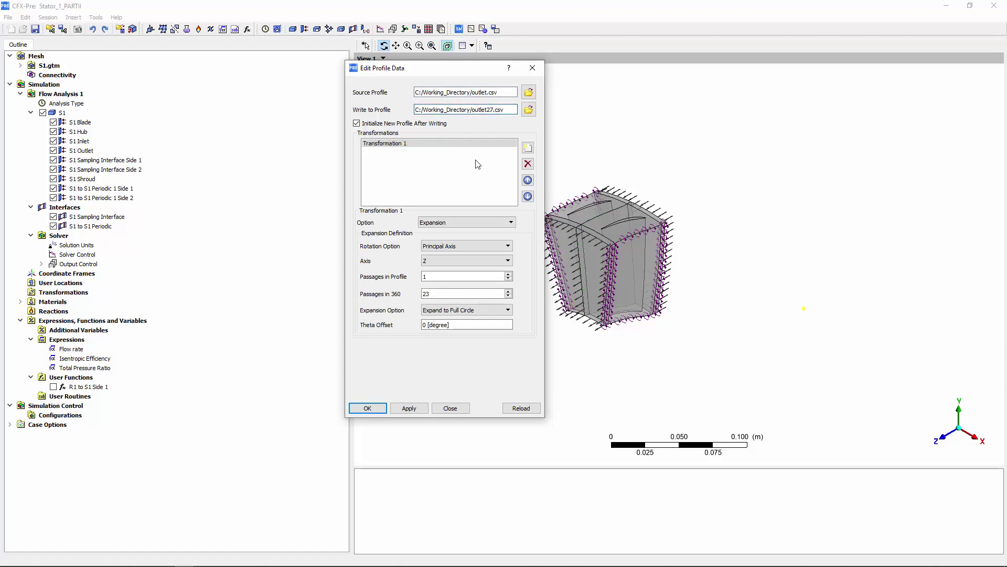
pyautogui.moveTo(432, 293); pyautogui.dragTo(422, 295)
pyautogui.write('27')
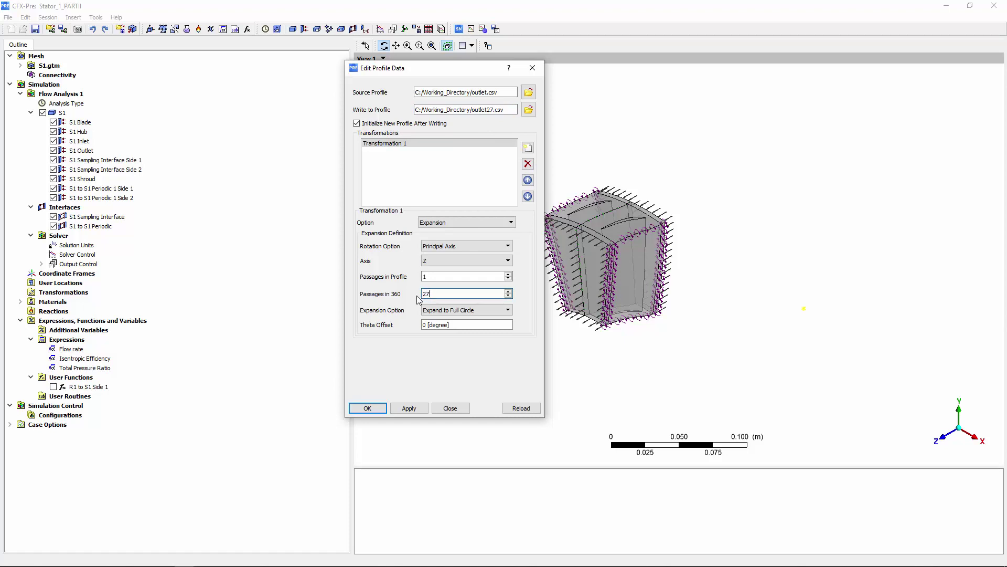
pyautogui.click(368, 408)
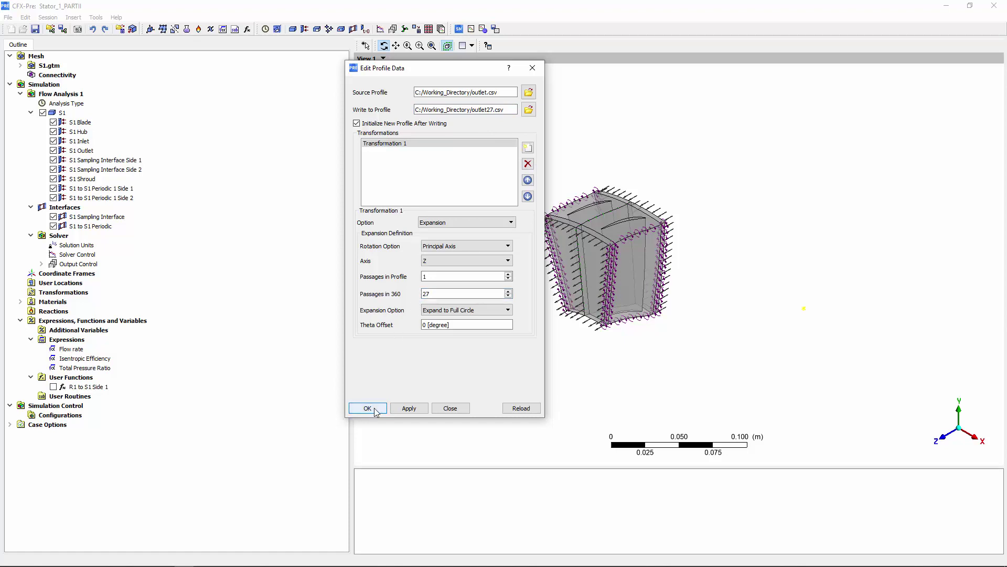
pyautogui.click(368, 408)
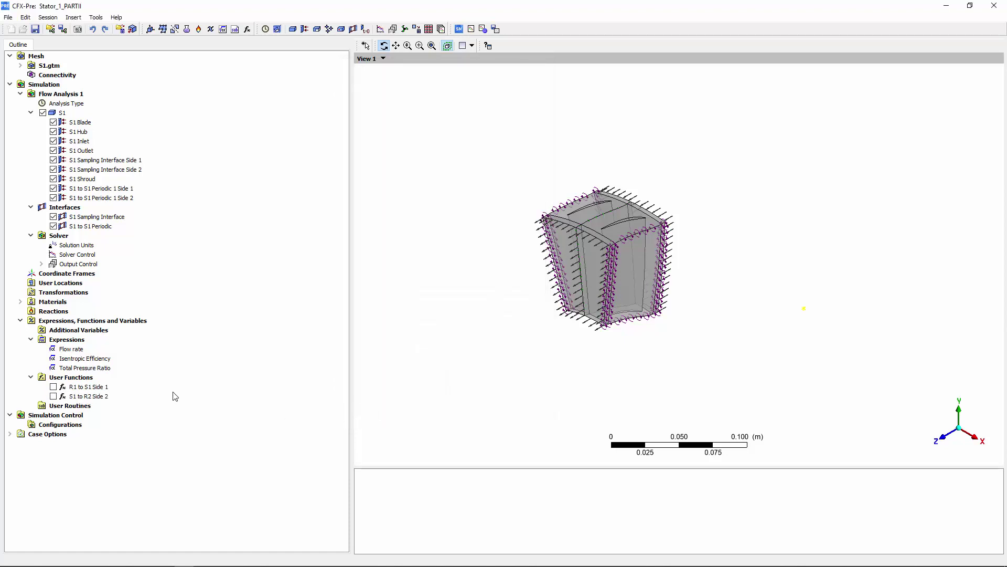
# - Colour the S1 to R2 Side 2 profile by Pressure, view along Z, then hide it
pyautogui.doubleClick(72, 398)
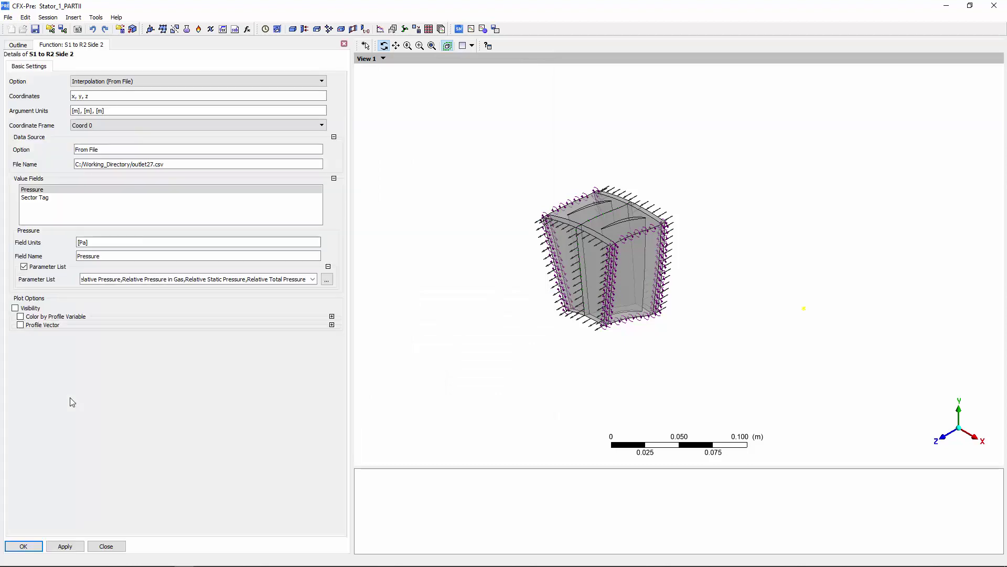
pyautogui.click(34, 317)
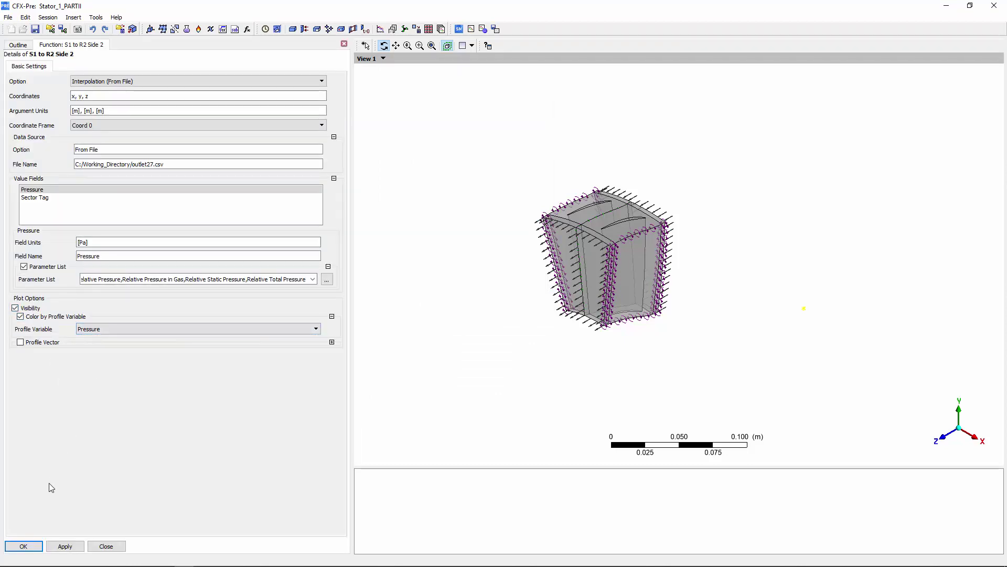
pyautogui.click(24, 545)
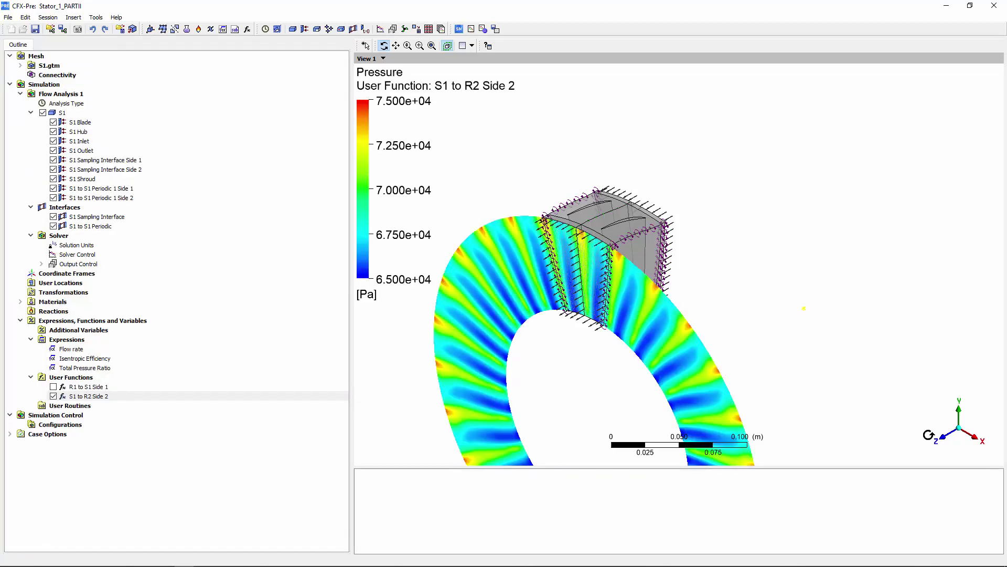
pyautogui.click(943, 440)
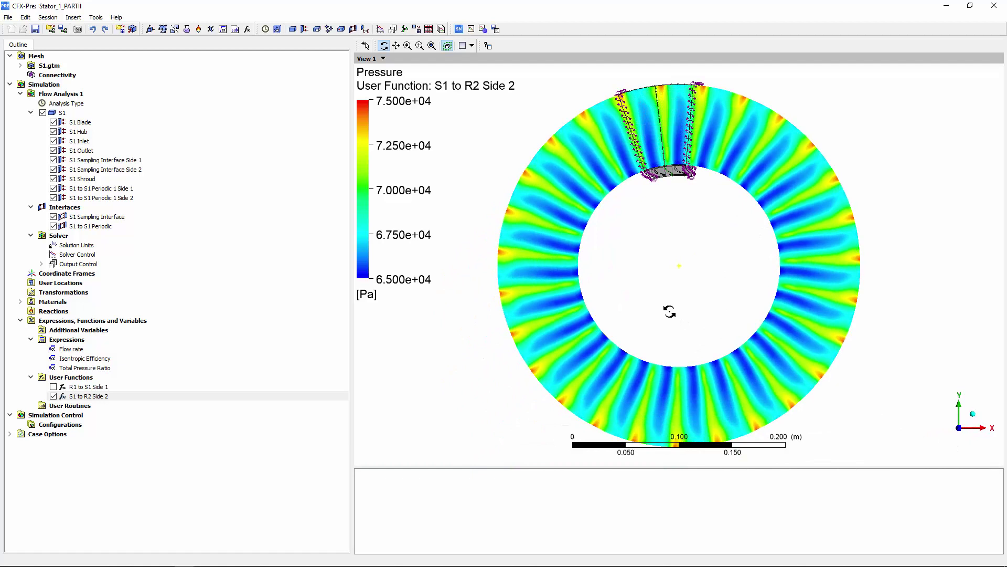
pyautogui.click(53, 397)
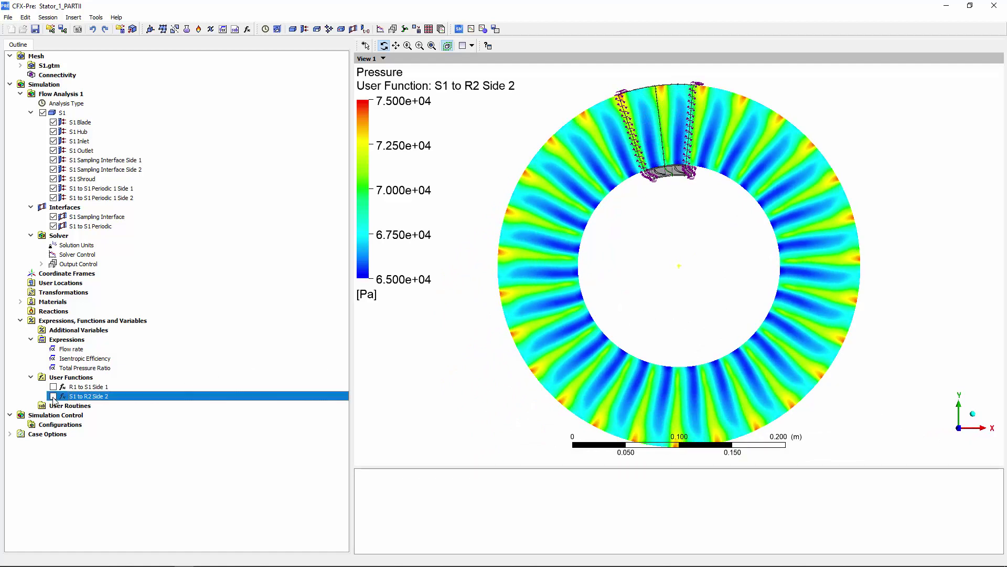
# - Make R1 to S1 Side 1 visible, coloured by Total Pressure in Stn Frame, then hide it
pyautogui.doubleClick(77, 388)
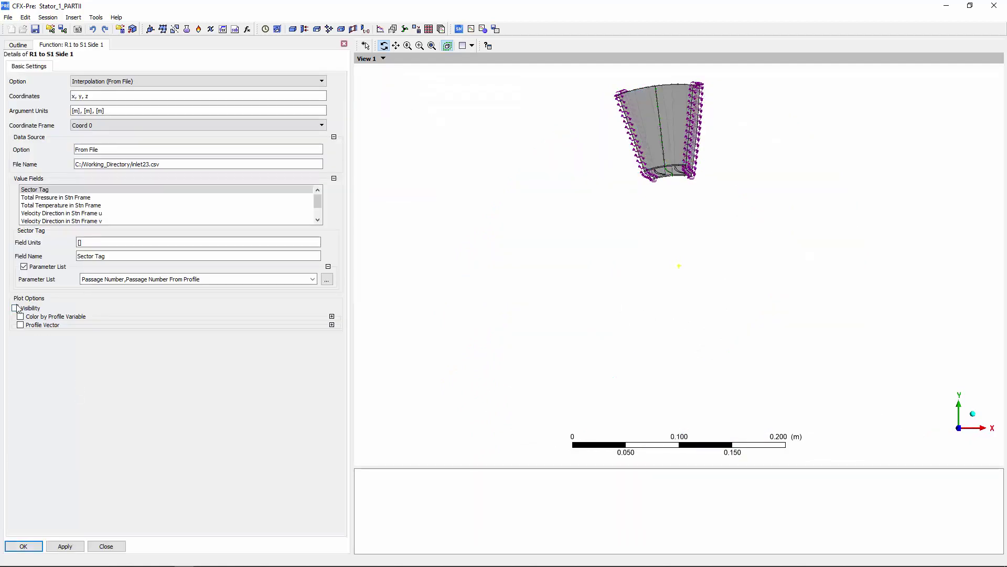
pyautogui.click(15, 308)
pyautogui.click(20, 316)
pyautogui.click(84, 329)
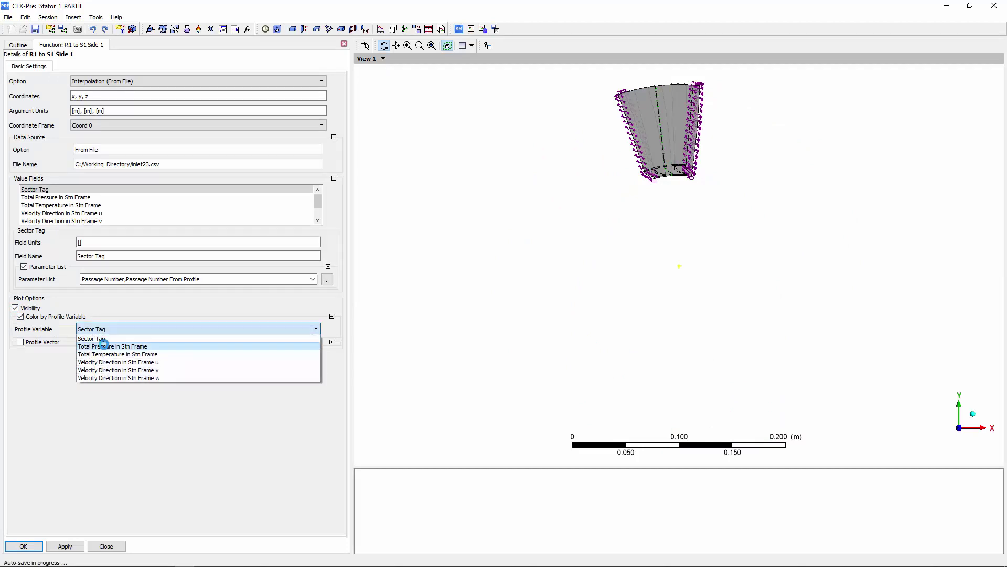
pyautogui.click(104, 346)
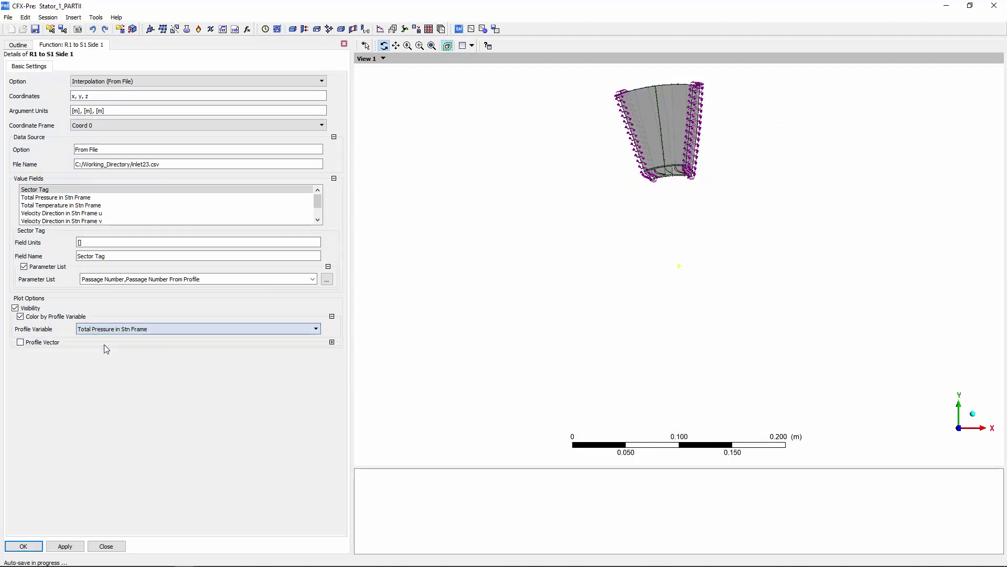
pyautogui.click(23, 546)
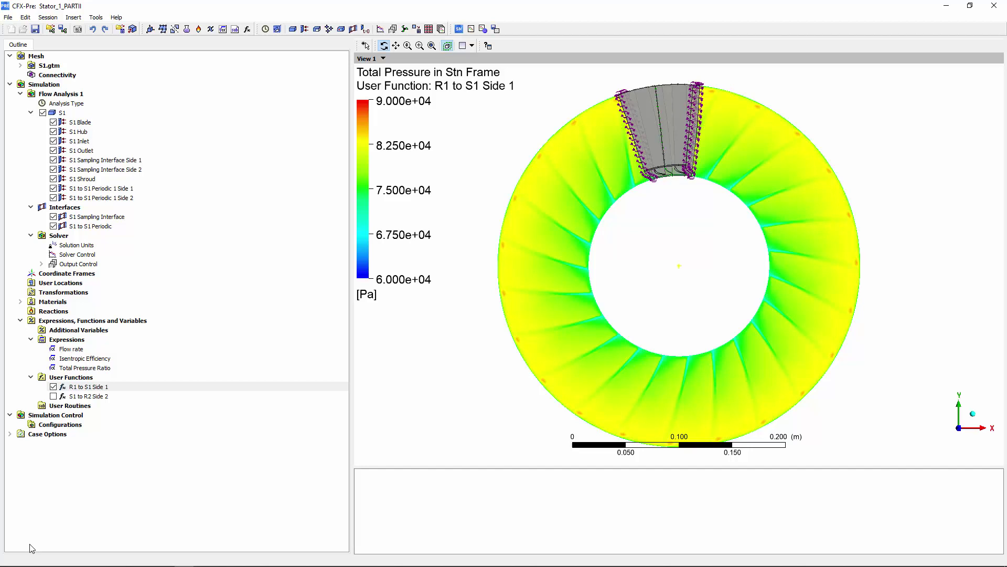
pyautogui.click(55, 389)
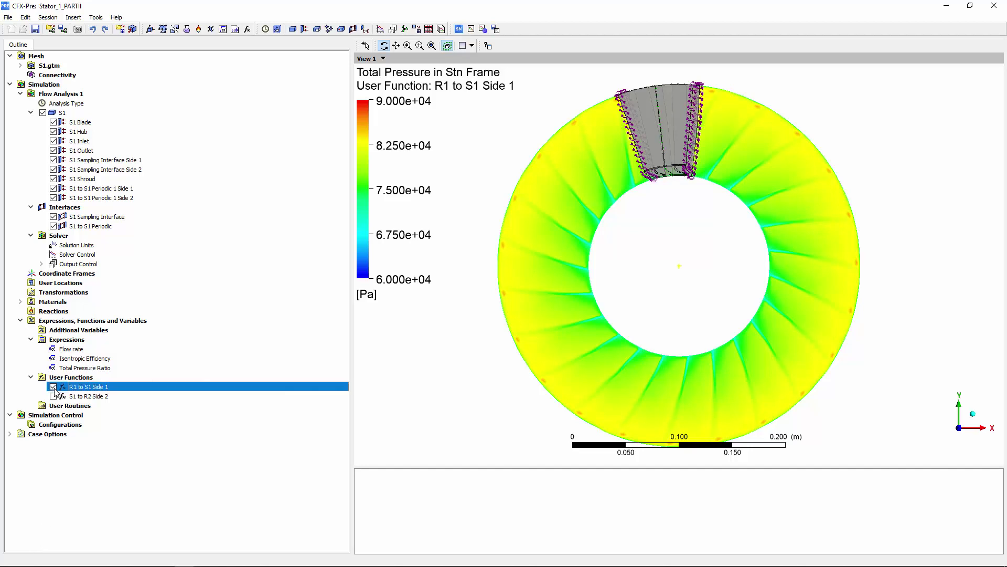
pyautogui.click(54, 388)
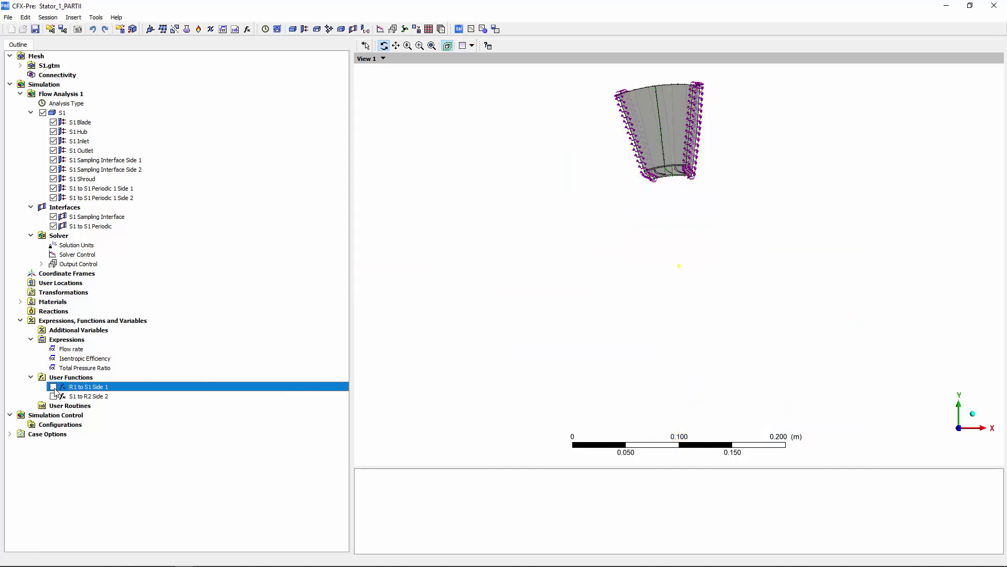
# - Set S1 Inlet to use the R1 to S1 Side 1 profile data with generated values
pyautogui.doubleClick(81, 142)
pyautogui.click(50, 129)
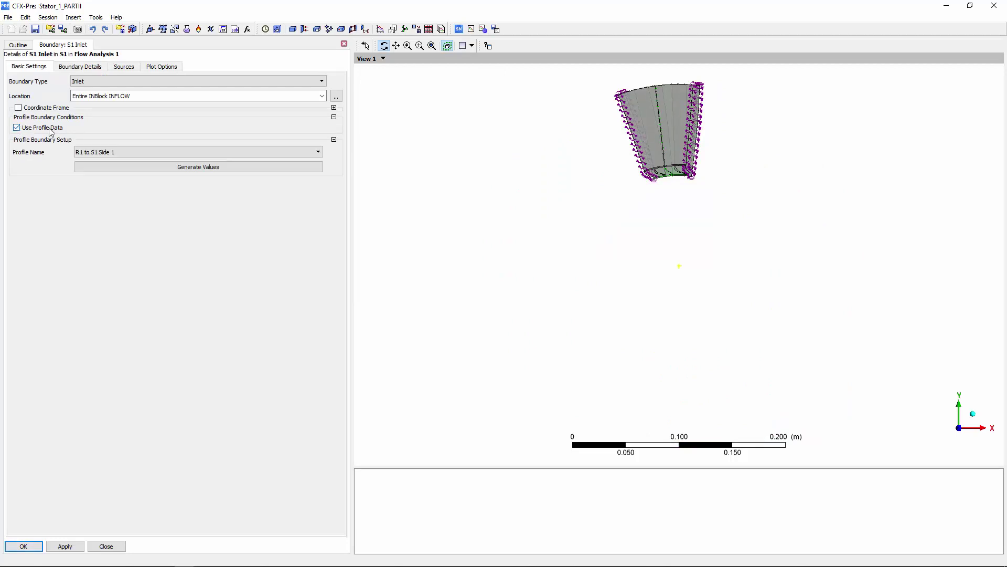
pyautogui.click(99, 152)
pyautogui.click(99, 159)
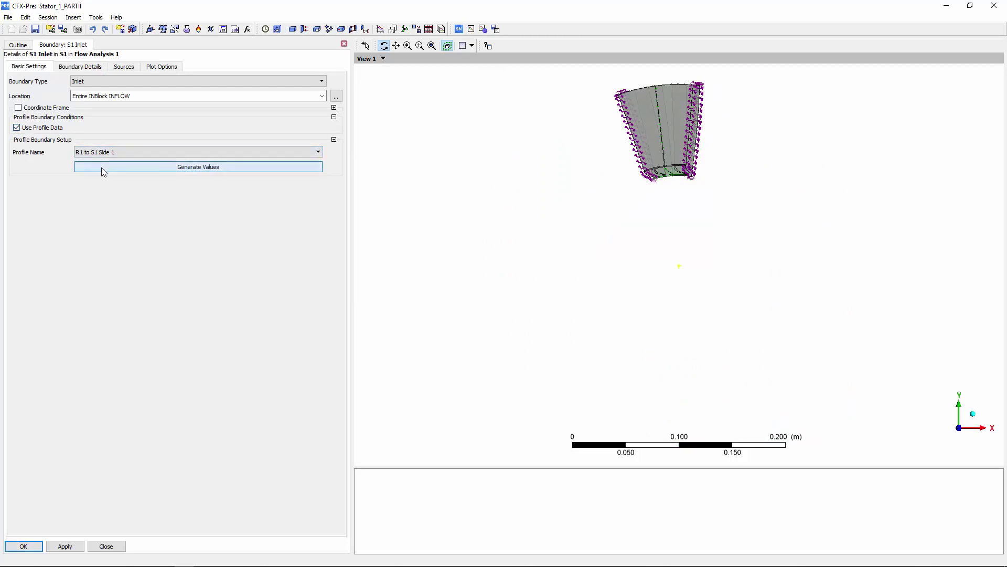
pyautogui.click(102, 167)
pyautogui.click(80, 67)
pyautogui.click(29, 66)
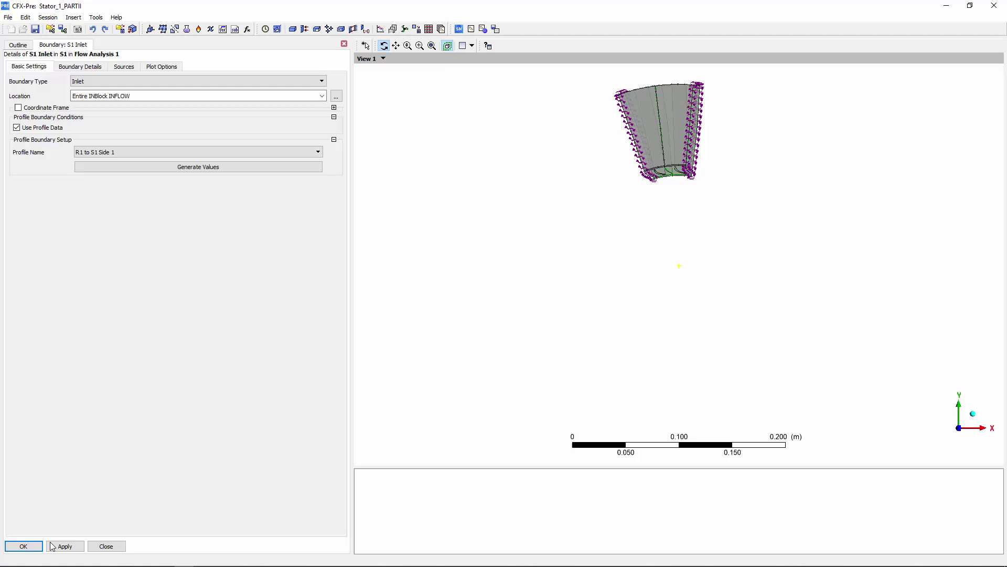
pyautogui.click(23, 546)
# - Set S1 Outlet to use the S1 to R2 Side 2 profile data
pyautogui.doubleClick(87, 149)
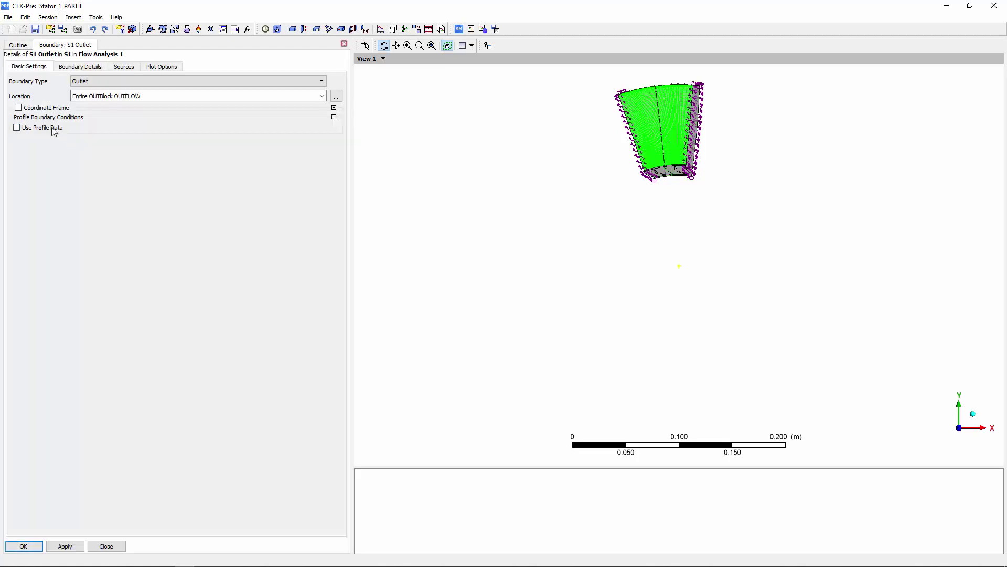
pyautogui.click(52, 129)
pyautogui.click(100, 152)
pyautogui.click(97, 165)
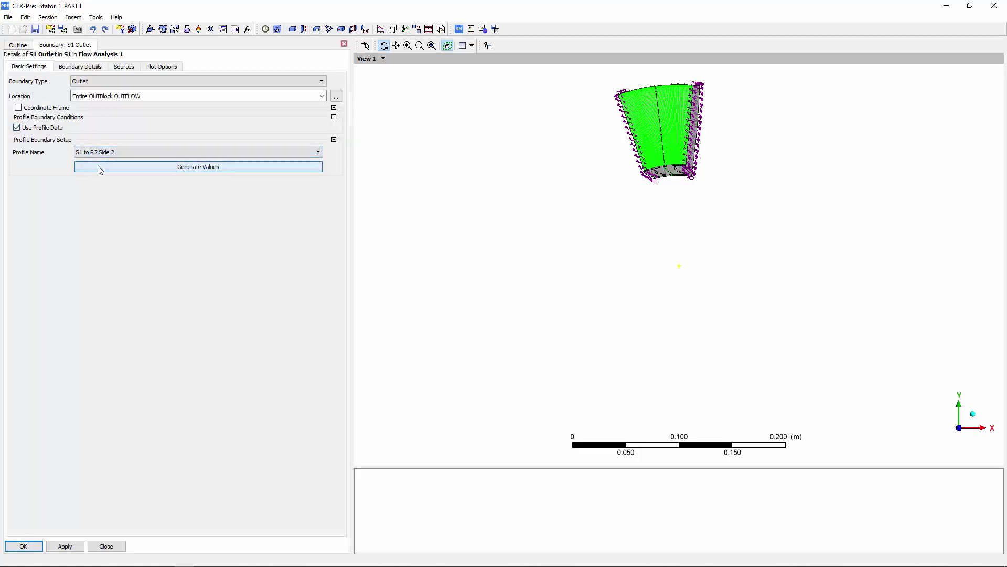
pyautogui.click(23, 546)
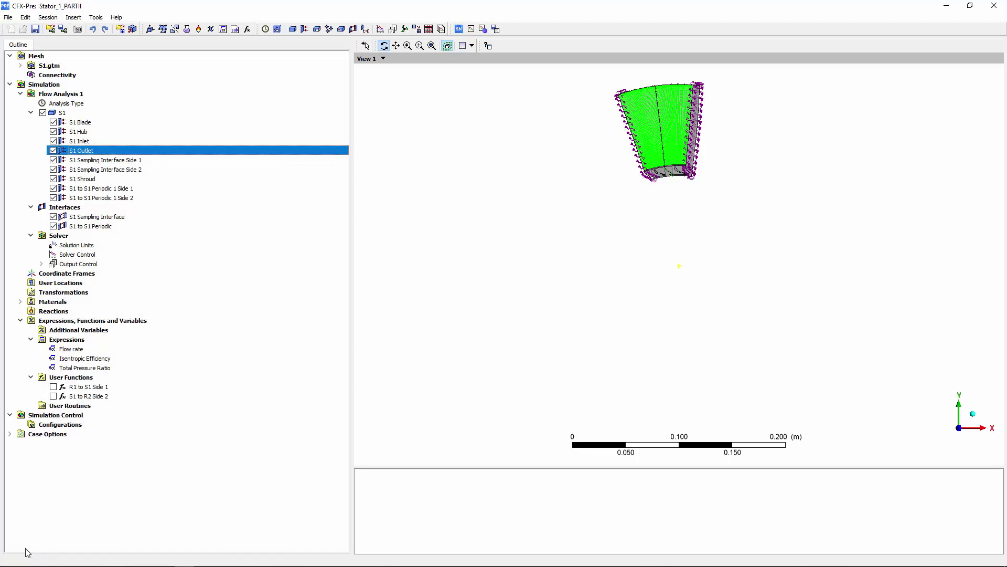
# - Insert a new coordinate frame named Coord 1
pyautogui.rightClick(74, 273)
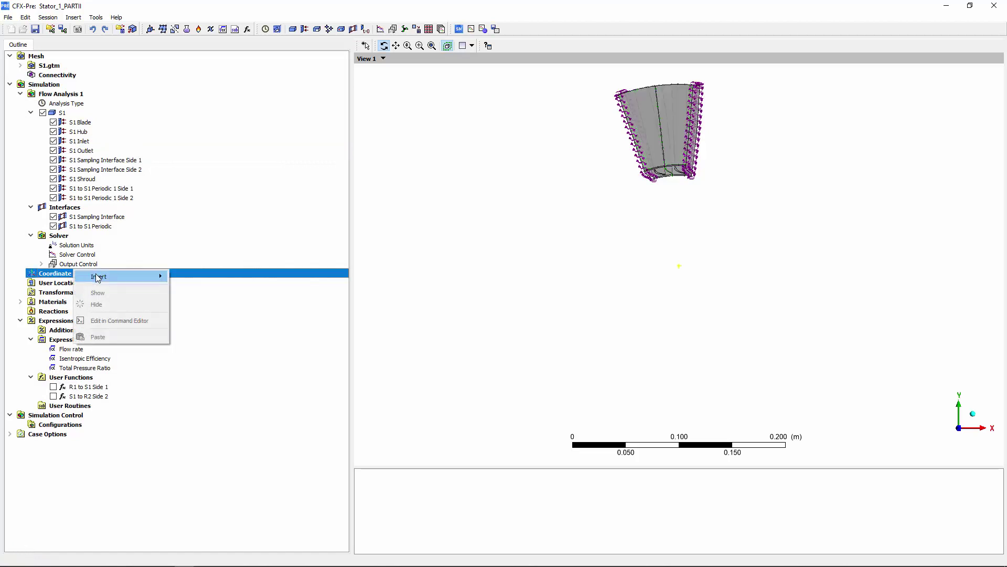
pyautogui.moveTo(157, 276)
pyautogui.click(206, 277)
pyautogui.click(242, 318)
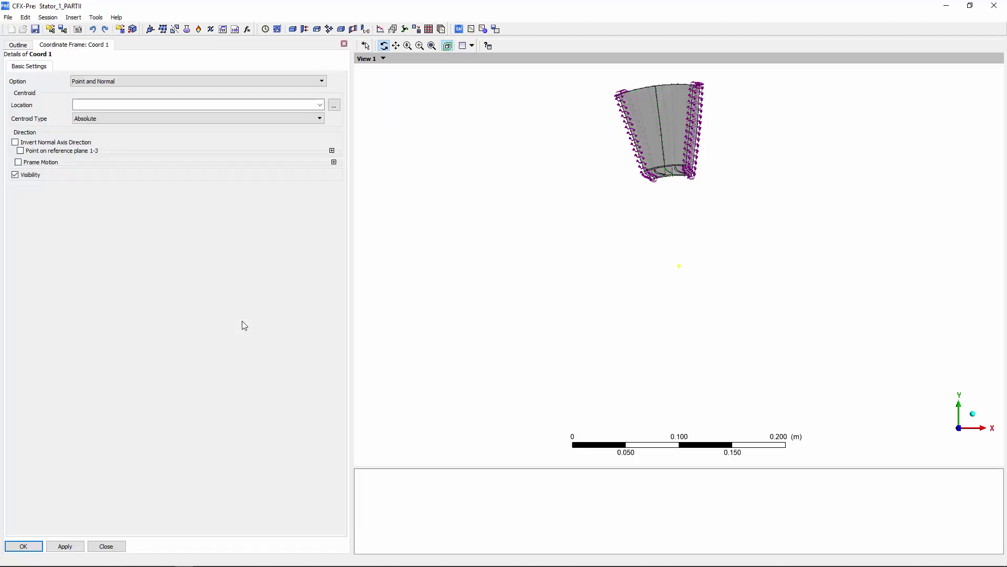
# - Define Coord 1 by axis points, rotating at 17100 rev min^-1 about Global Z
pyautogui.click(47, 163)
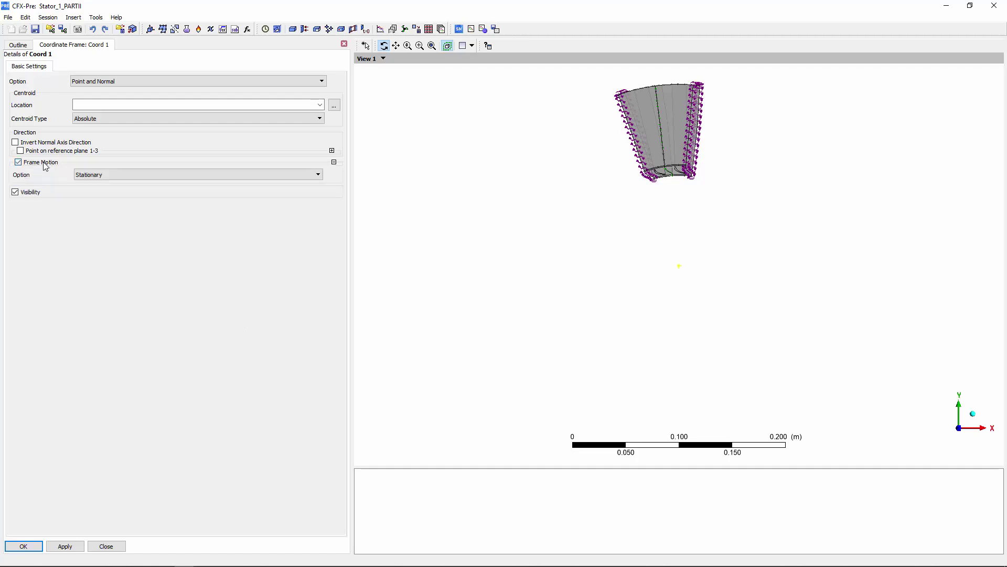
pyautogui.click(79, 175)
pyautogui.click(96, 192)
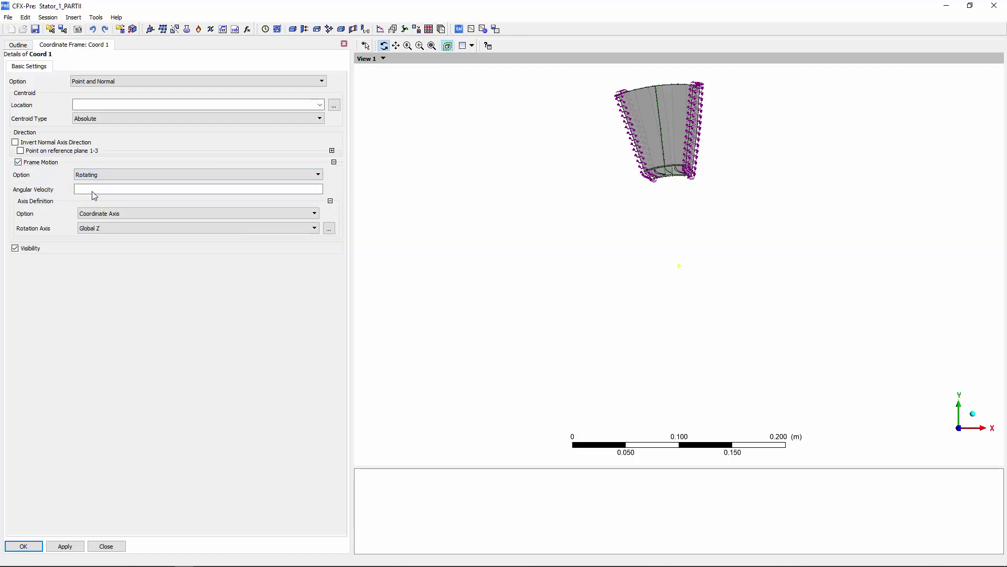
pyautogui.click(92, 190)
pyautogui.write('17100')
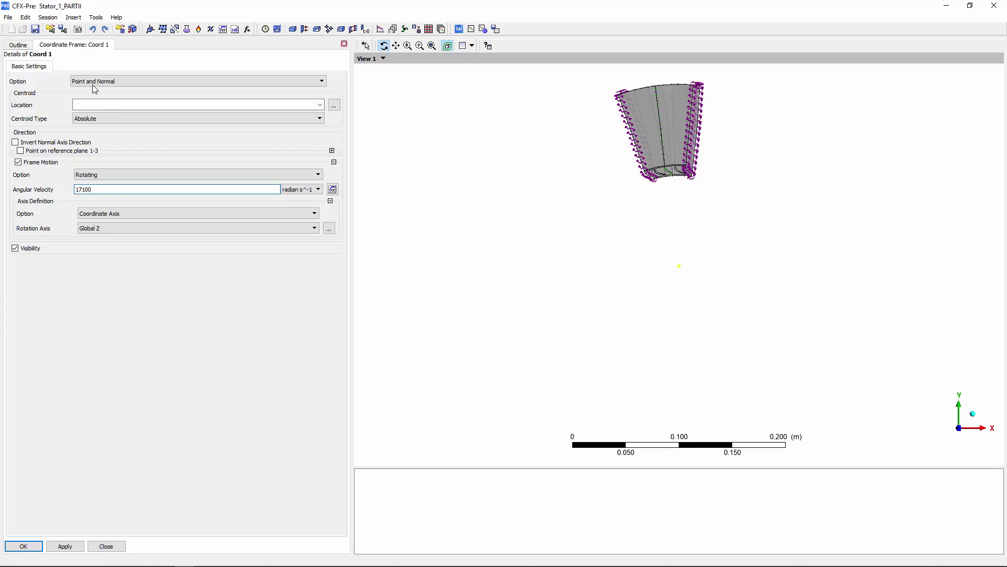
pyautogui.click(92, 82)
pyautogui.click(100, 90)
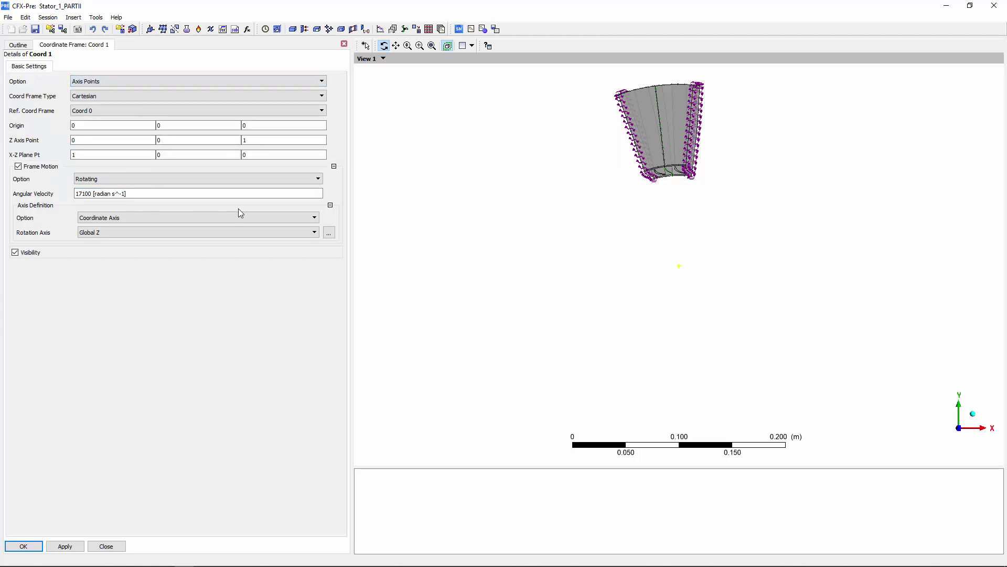
pyautogui.click(210, 194)
pyautogui.click(318, 193)
pyautogui.click(299, 209)
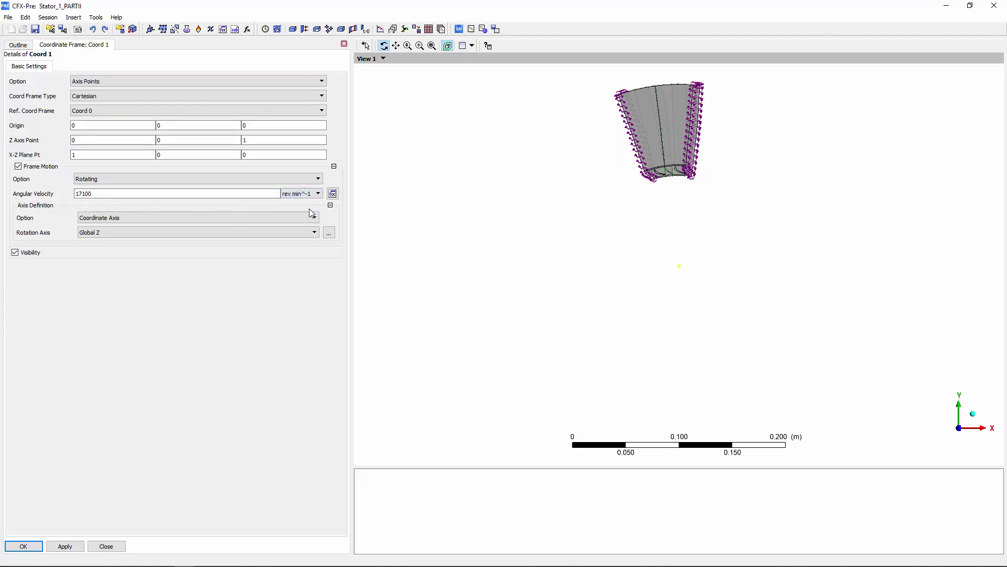
pyautogui.click(28, 545)
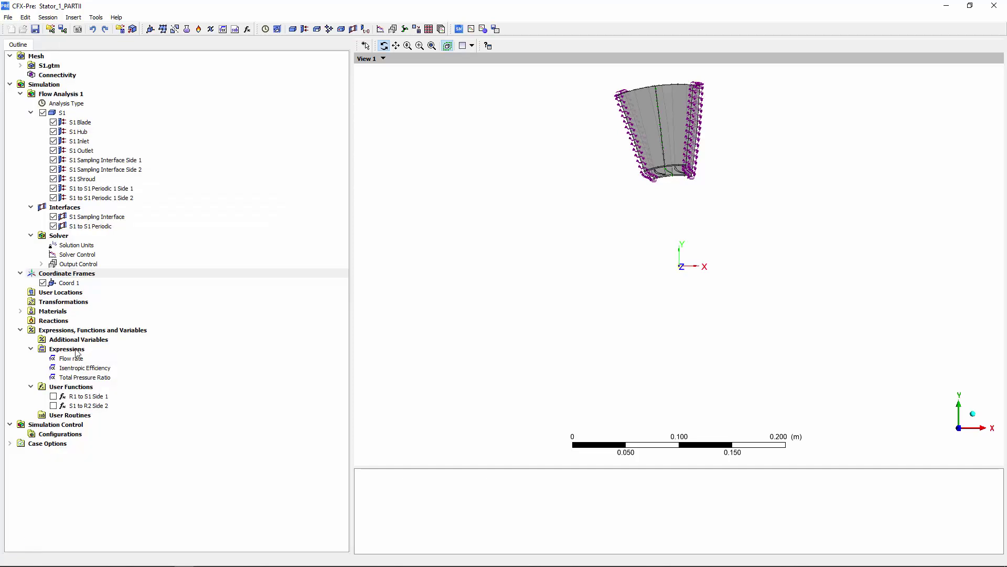
# - Enable a coordinate frame on the S1 Inlet boundary
pyautogui.doubleClick(79, 141)
pyautogui.click(49, 112)
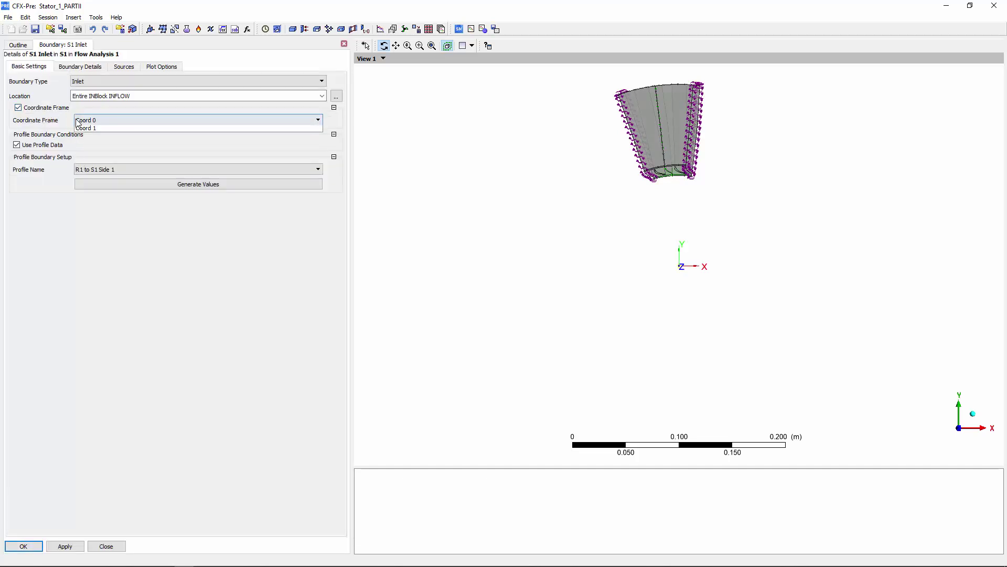
pyautogui.click(24, 546)
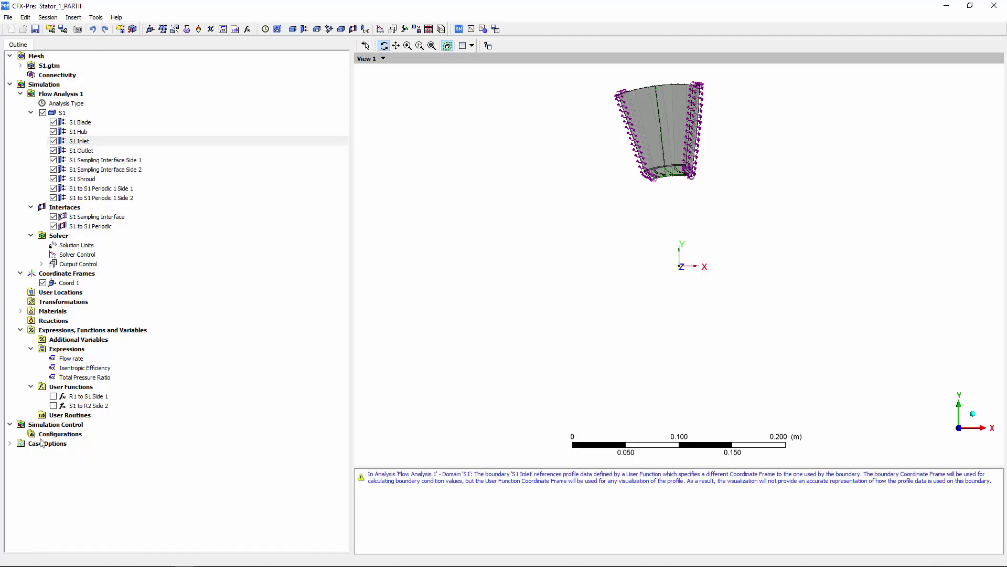
# - Set the S1 Outlet boundary's coordinate frame to Coord 1
pyautogui.doubleClick(80, 149)
pyautogui.click(78, 120)
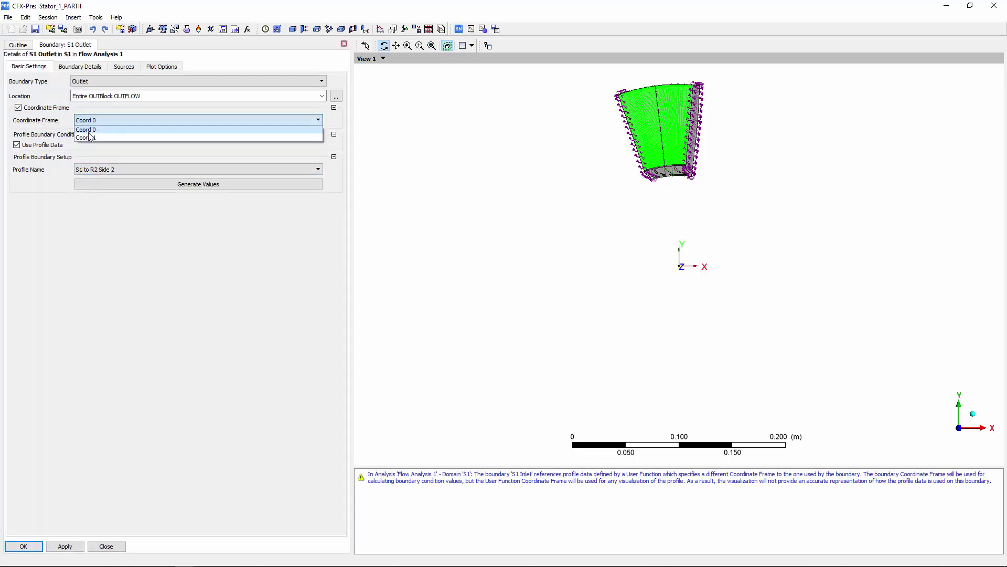
pyautogui.click(89, 138)
pyautogui.click(23, 546)
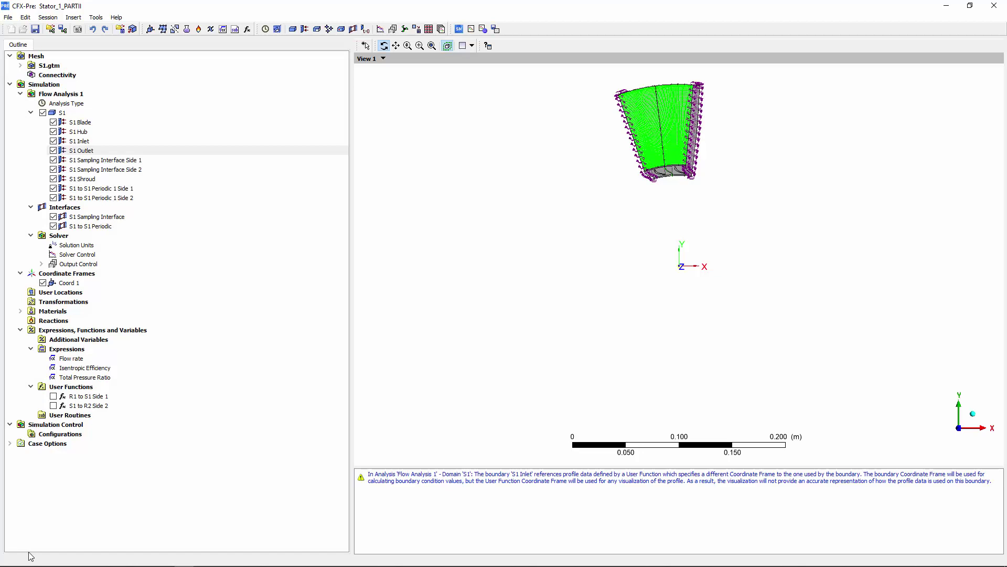